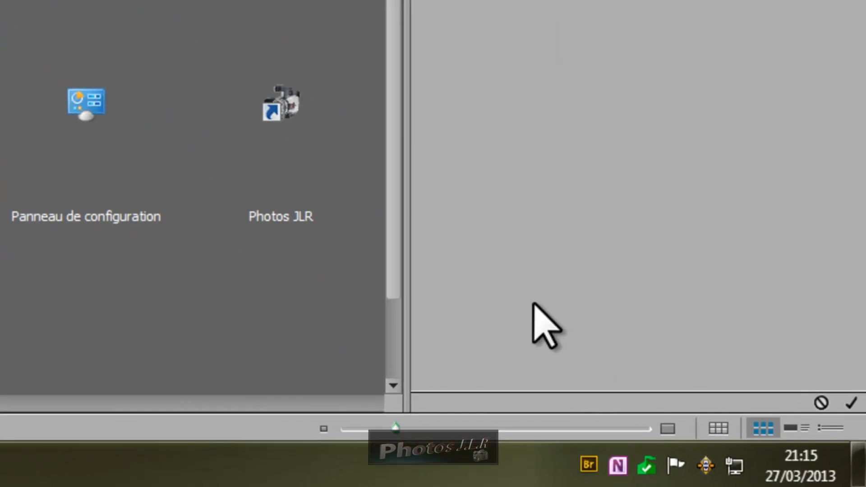
# Enable "Lancer Bridge à la connexion" so Adobe Bridge starts at login, and check that the option is ticked
pyautogui.rightClick(587, 464)
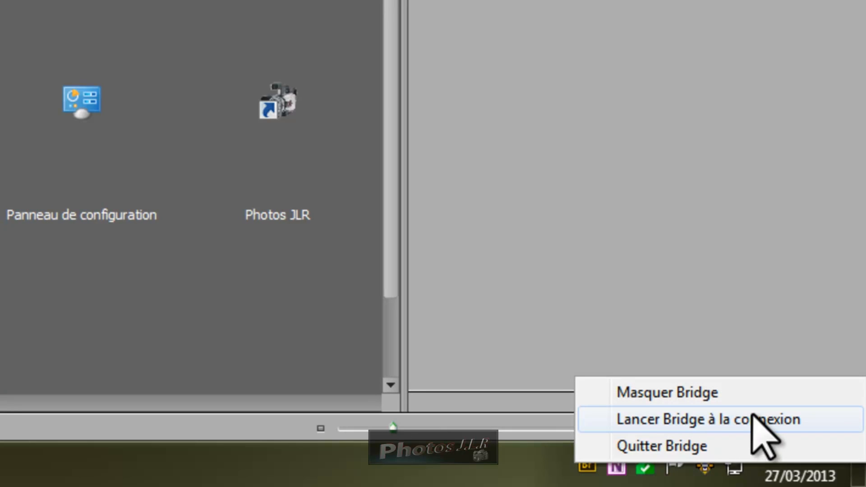
pyautogui.click(596, 423)
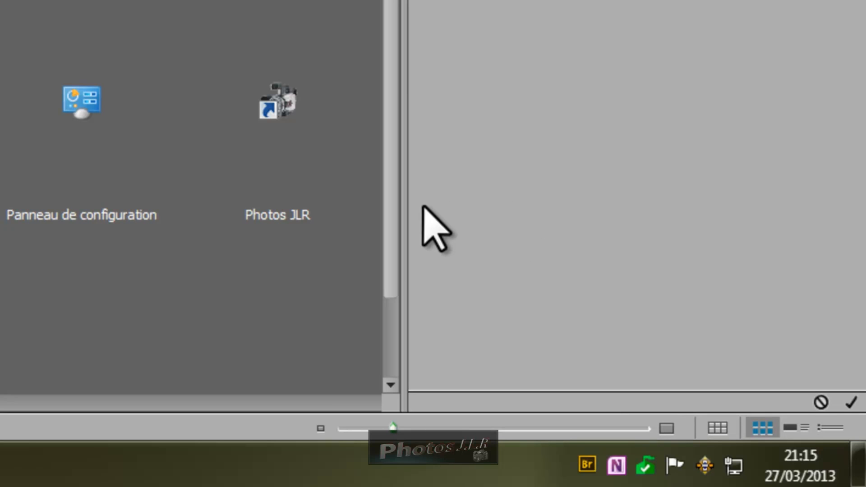
pyautogui.rightClick(587, 468)
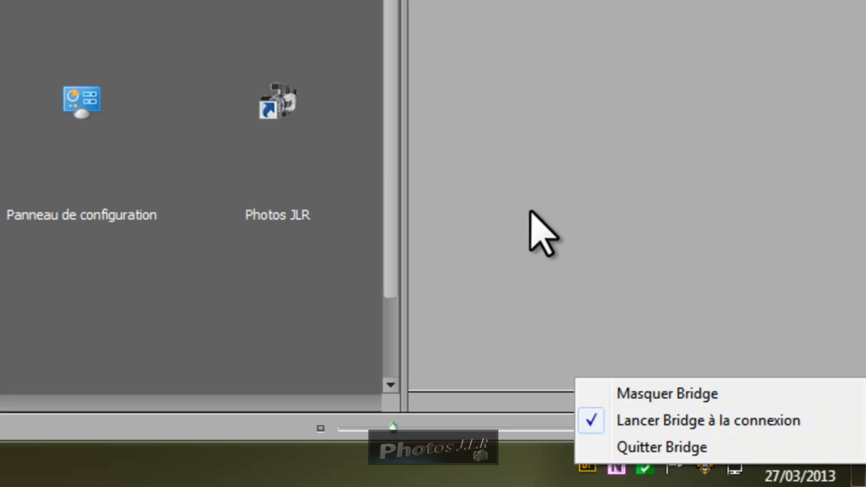
pyautogui.click(532, 309)
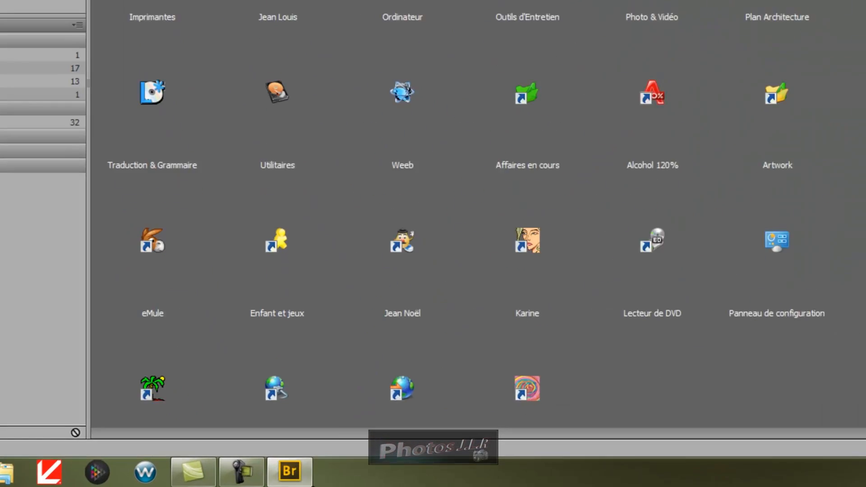
pyautogui.rightClick(291, 466)
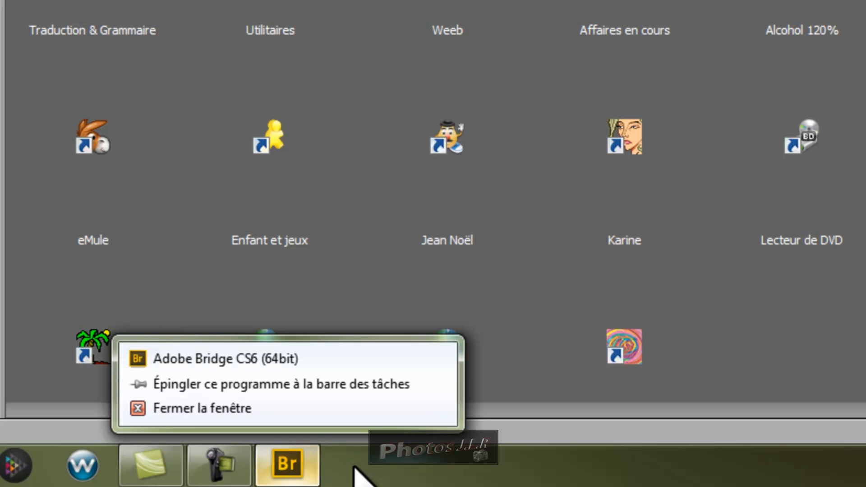
pyautogui.click(357, 469)
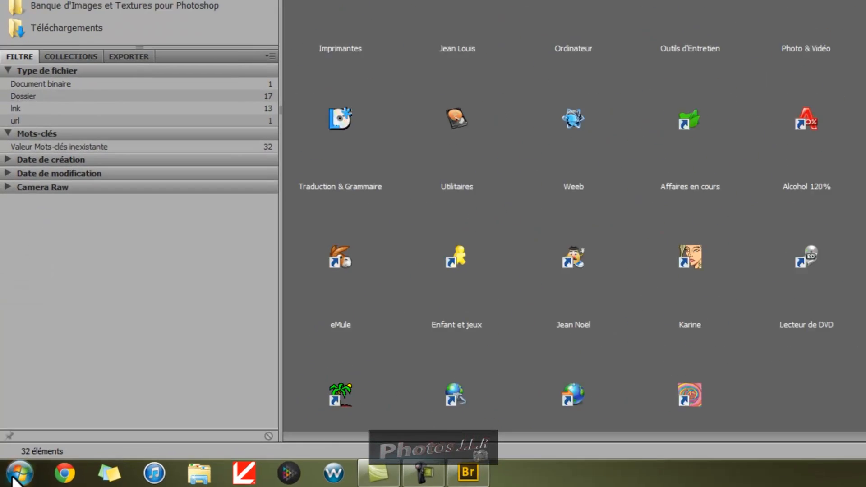
# In the Windows AutoPlay settings, set images to "Télécharger des images avec Adobe Bridge CS6"
pyautogui.click(16, 480)
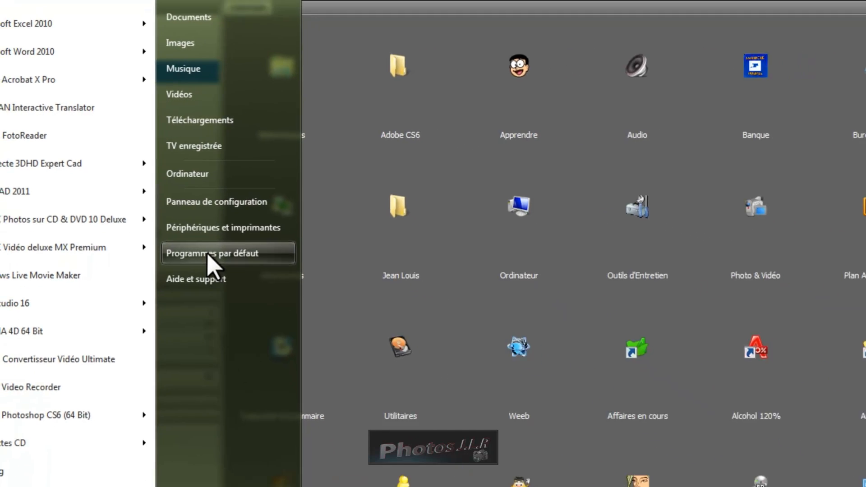
pyautogui.click(167, 202)
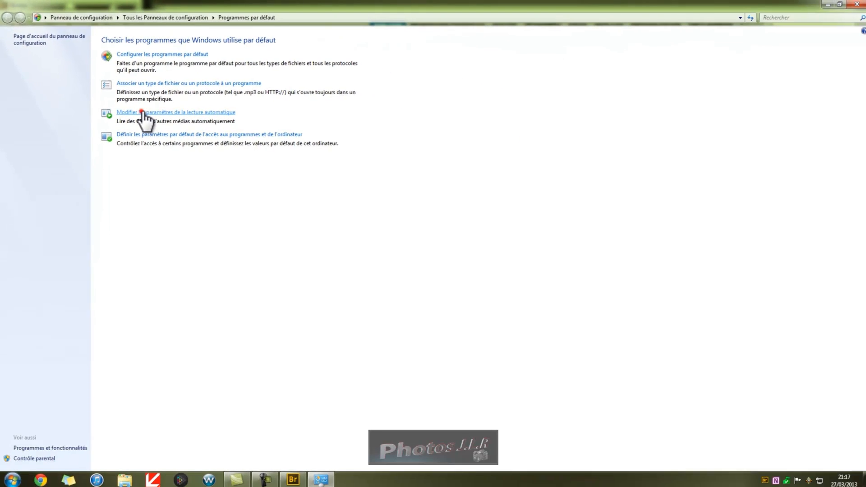
pyautogui.click(167, 132)
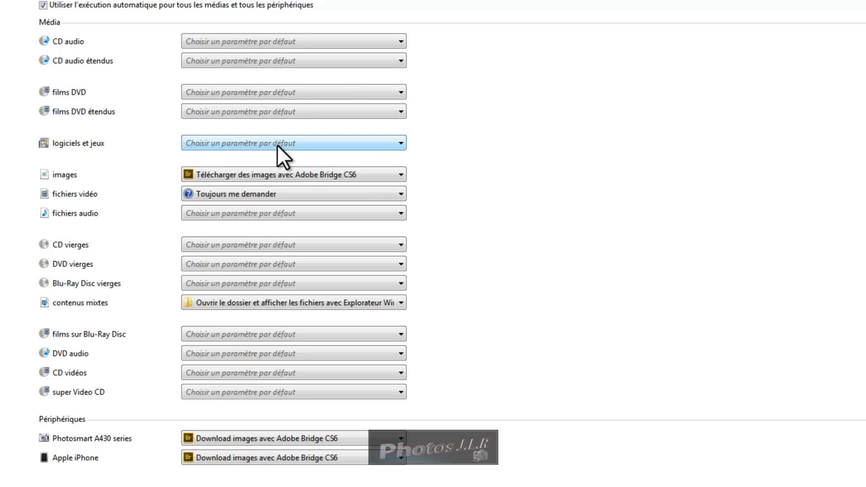
pyautogui.click(400, 175)
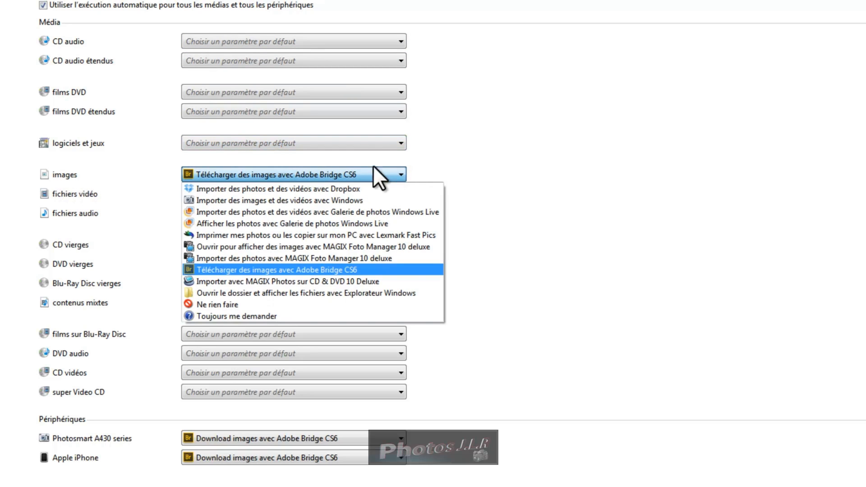
pyautogui.click(234, 270)
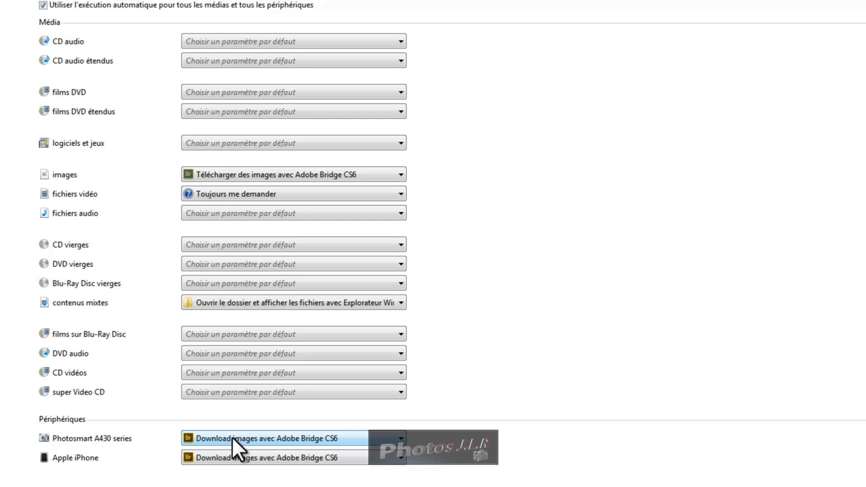
# Set the Photosmart A430 series and Apple iPhone devices to "Download images avec Adobe Bridge CS6", save the settings and close the window
pyautogui.scroll(-2, 108, 436)
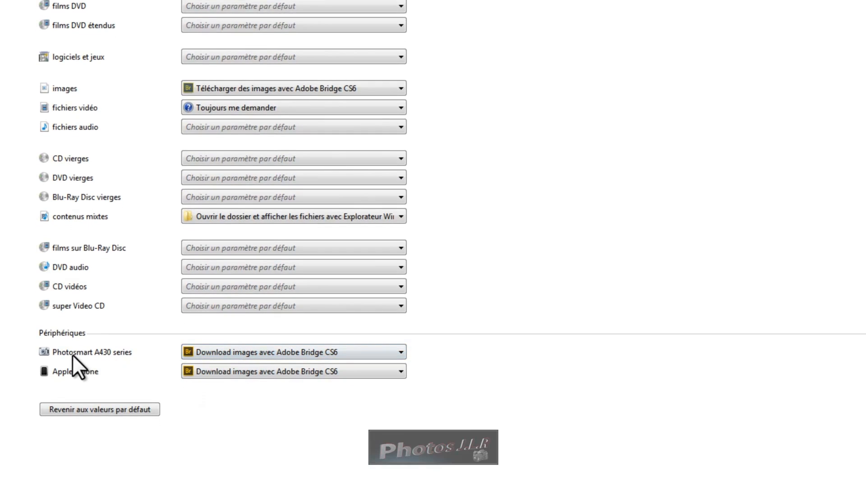
pyautogui.click(402, 353)
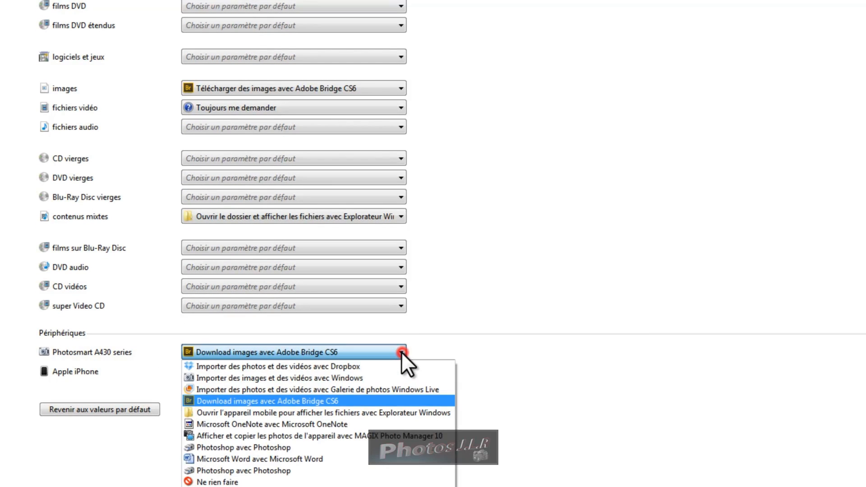
pyautogui.click(219, 401)
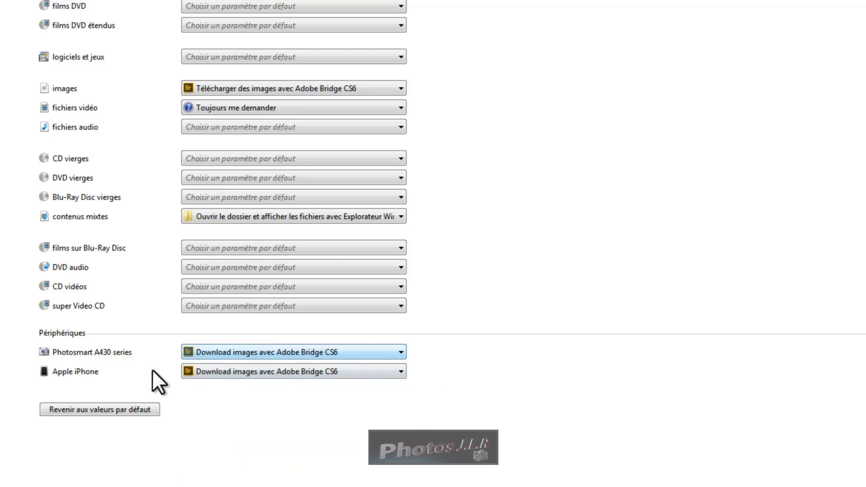
pyautogui.click(402, 372)
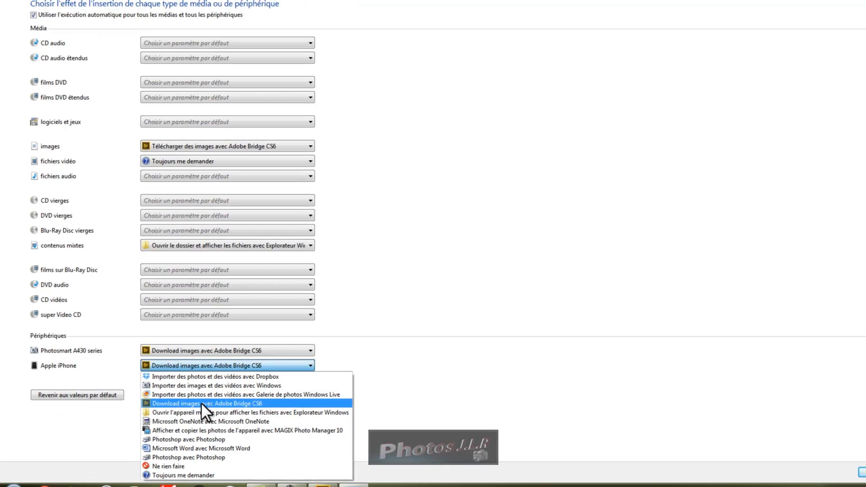
pyautogui.click(202, 404)
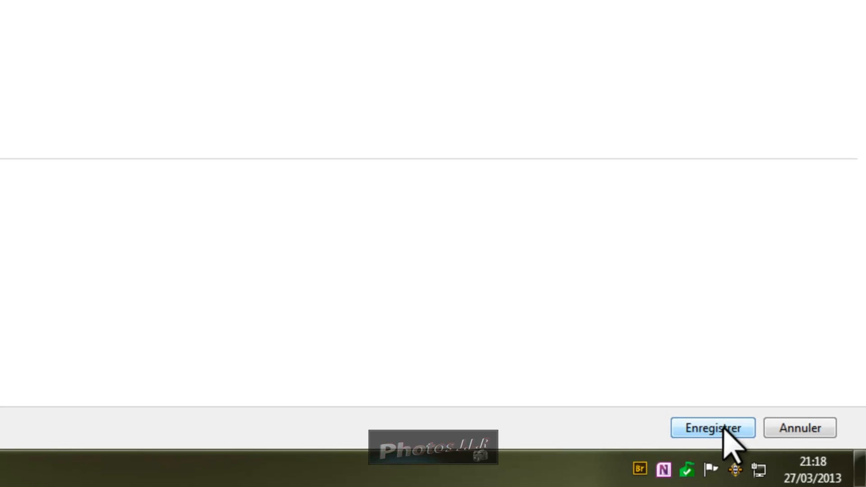
pyautogui.click(724, 428)
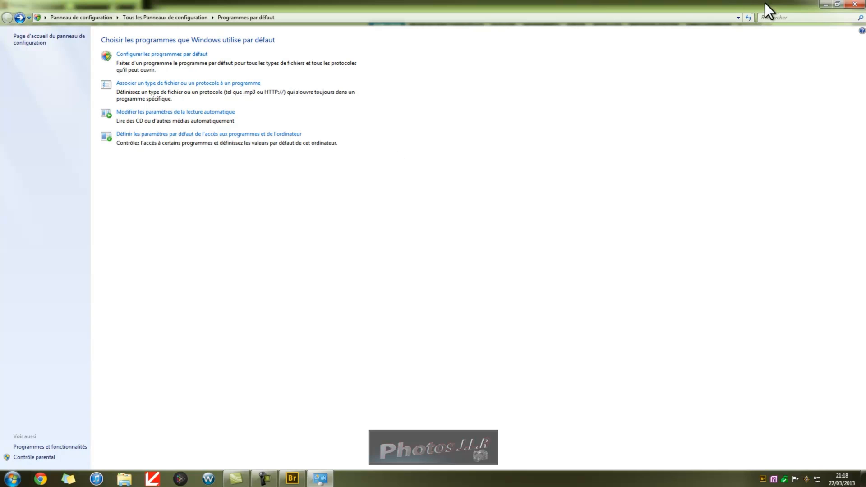
pyautogui.click(839, 9)
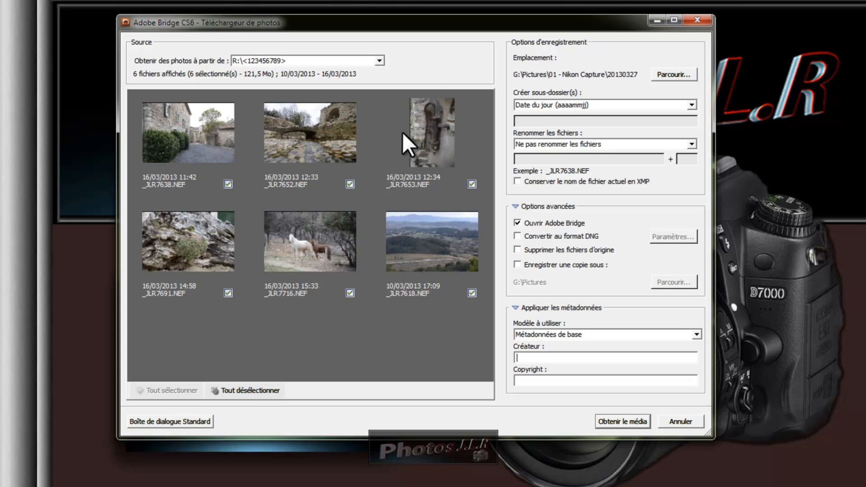
# Compare the photo downloader's standard and advanced dialogs, returning to the advanced one
pyautogui.click(448, 24)
pyautogui.moveTo(448, 23); pyautogui.dragTo(434, 19)
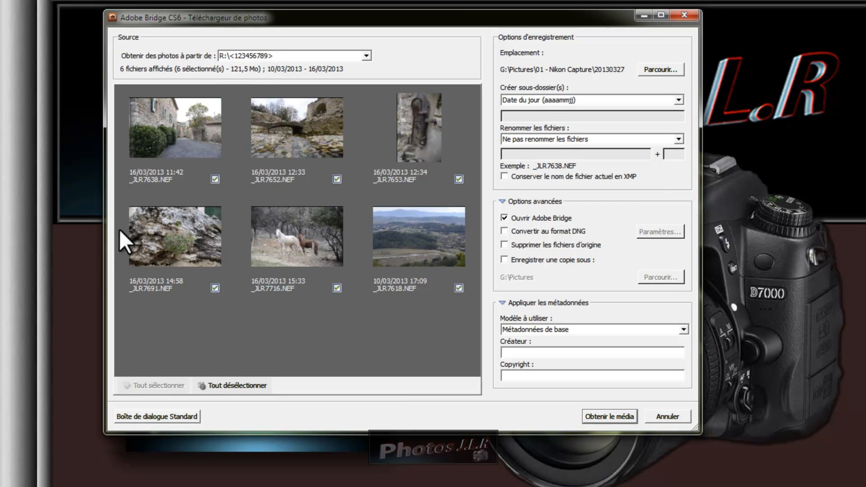
pyautogui.click(149, 416)
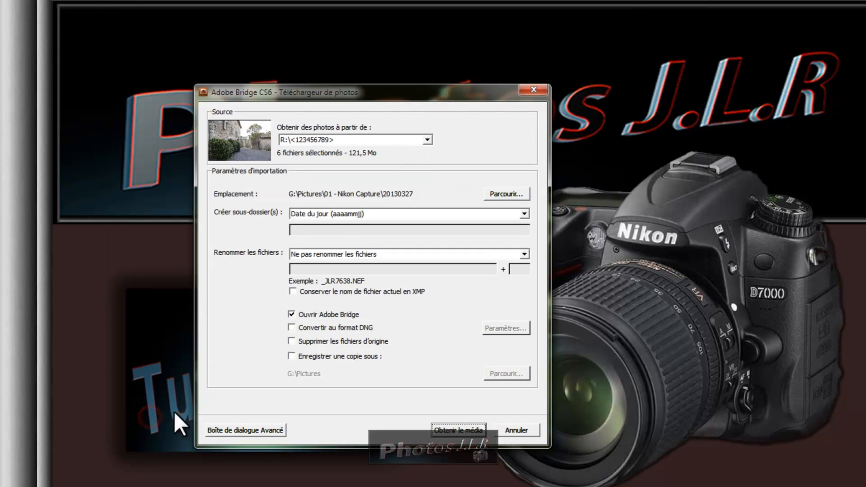
pyautogui.moveTo(409, 94); pyautogui.dragTo(432, 85)
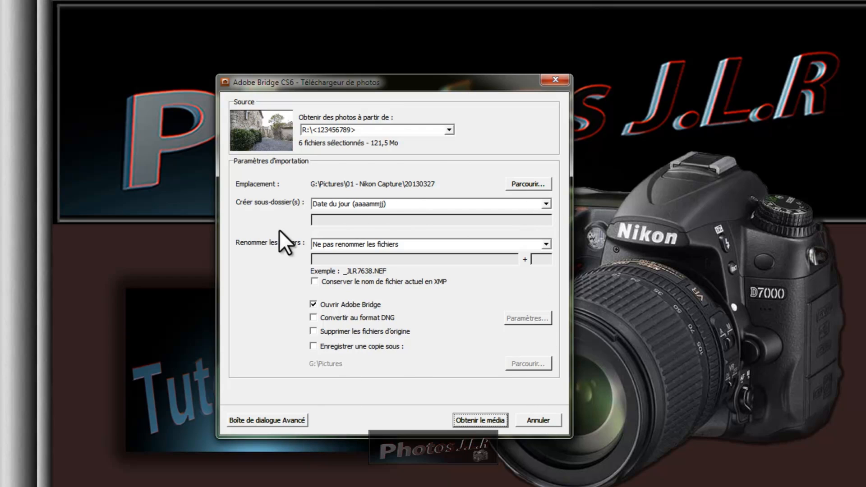
pyautogui.click(267, 420)
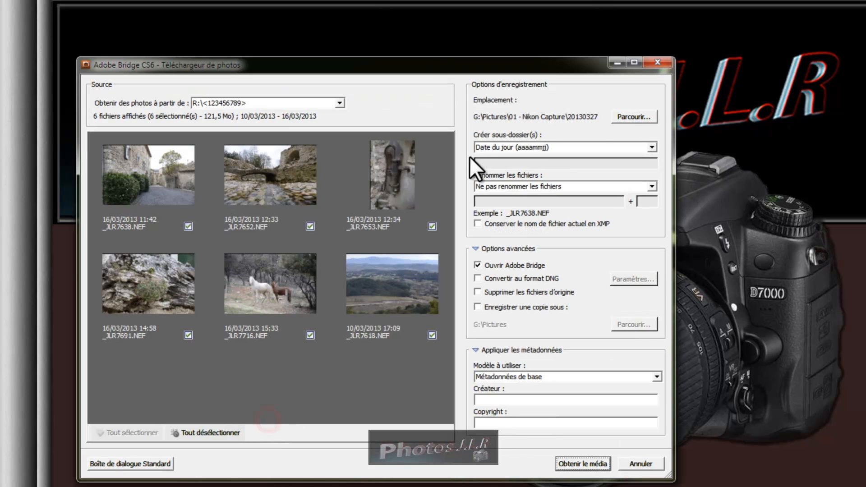
pyautogui.moveTo(427, 65); pyautogui.dragTo(485, 51)
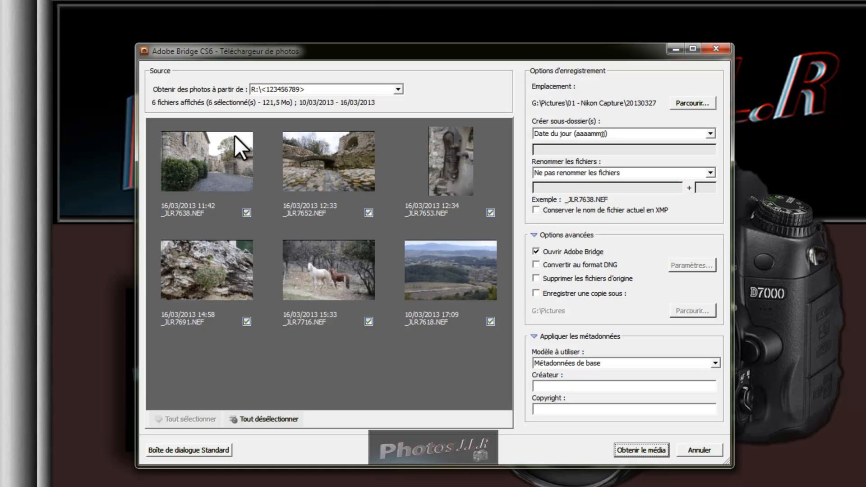
# Exclude photo _JLR7638.NEF from the import and include it again
pyautogui.click(246, 212)
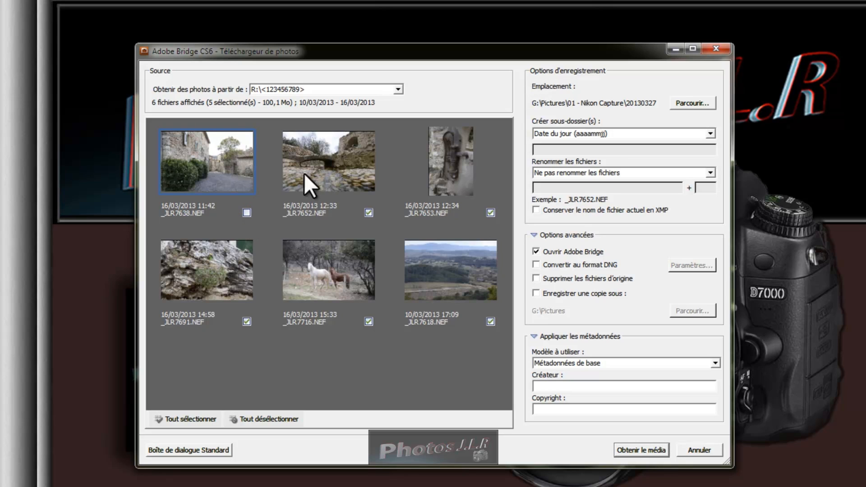
pyautogui.click(247, 212)
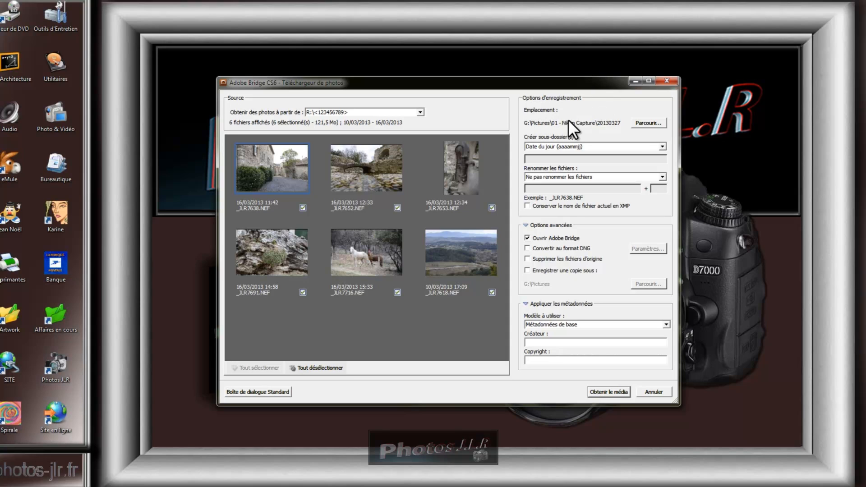
pyautogui.click(646, 122)
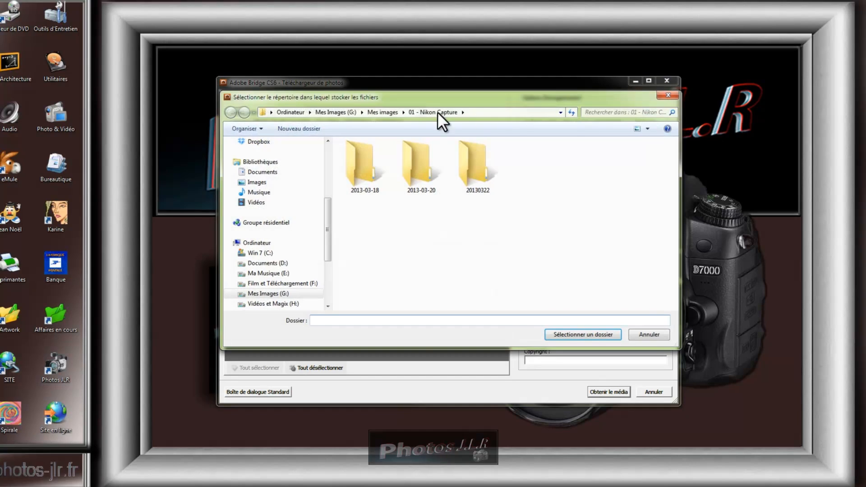
pyautogui.click(262, 294)
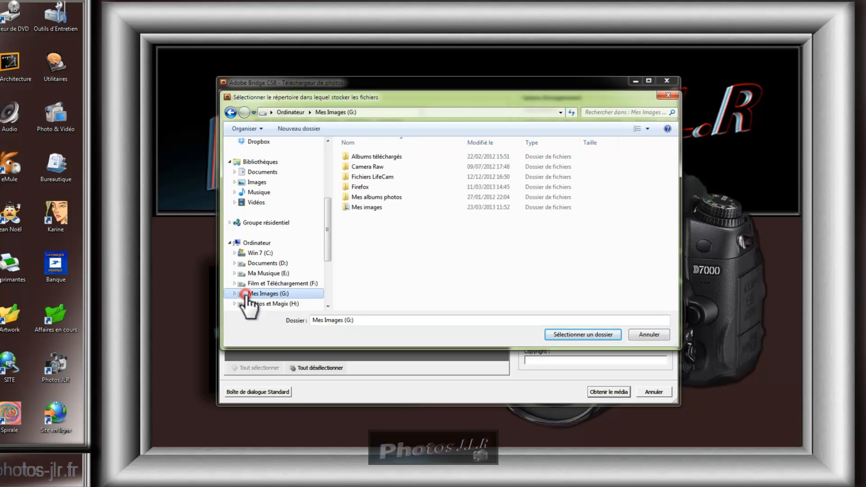
pyautogui.doubleClick(344, 206)
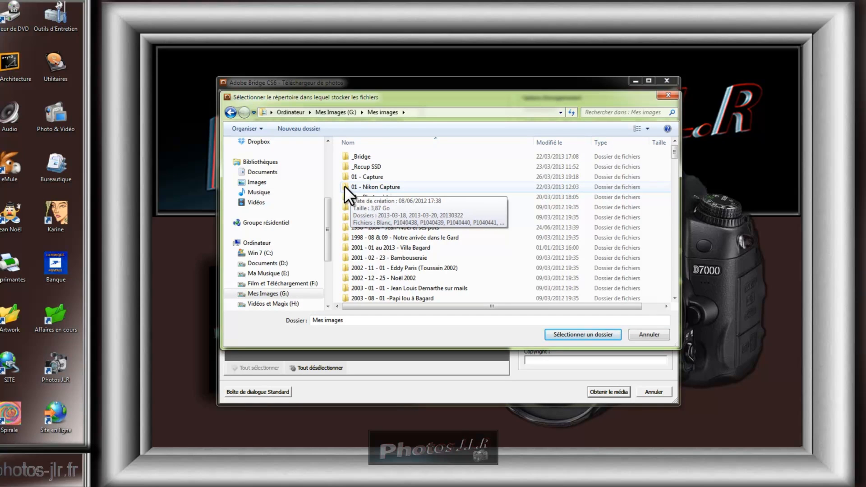
pyautogui.click(667, 79)
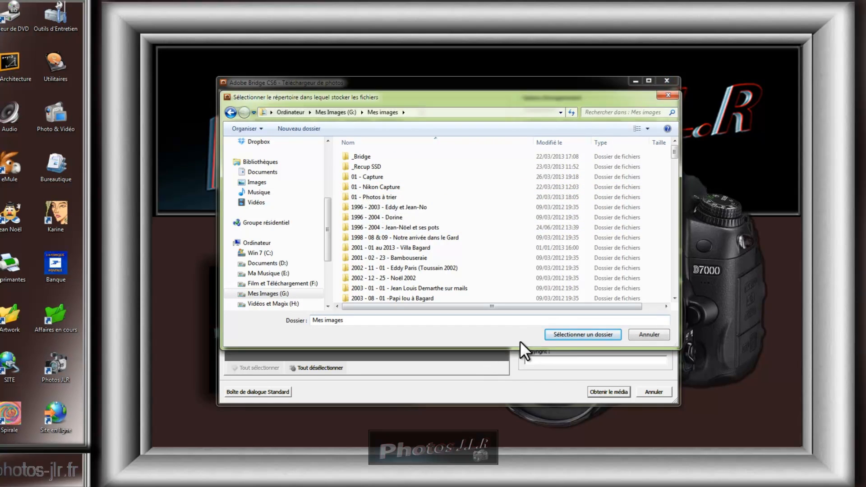
pyautogui.click(656, 335)
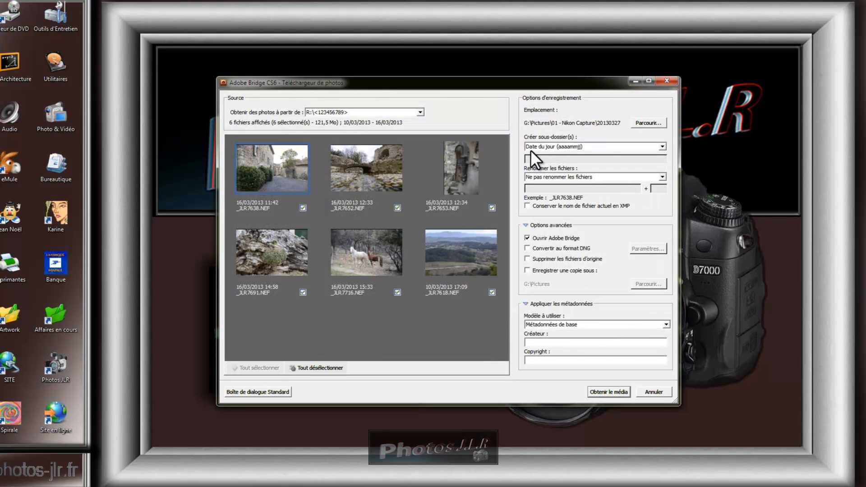
# Create a new folder named "Photos Tuto" on the desktop beside the photo downloader
pyautogui.moveTo(558, 86); pyautogui.dragTo(679, 60)
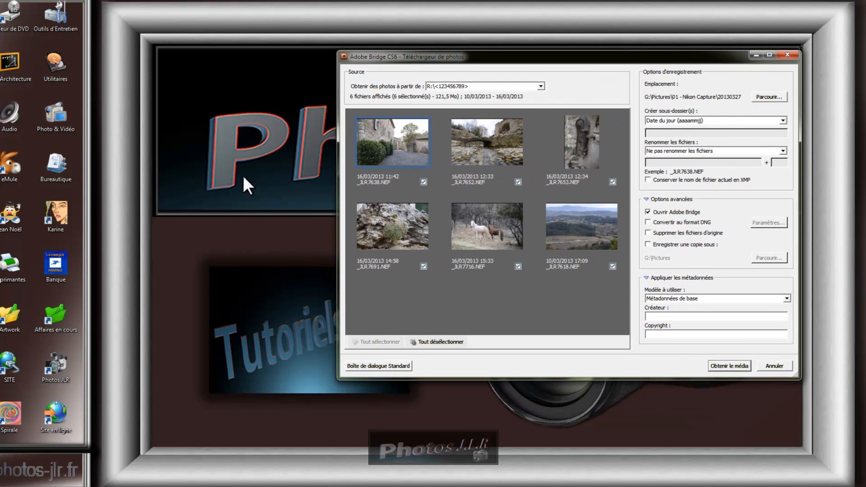
pyautogui.rightClick(195, 244)
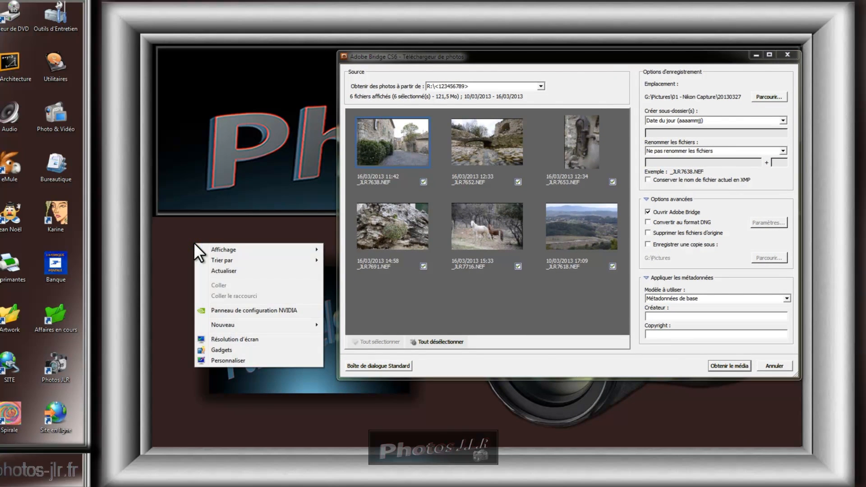
pyautogui.moveTo(280, 325)
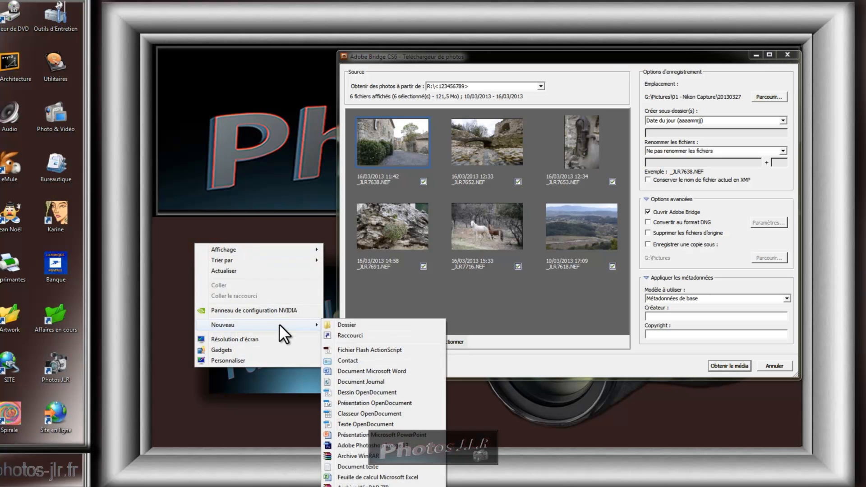
pyautogui.click(340, 325)
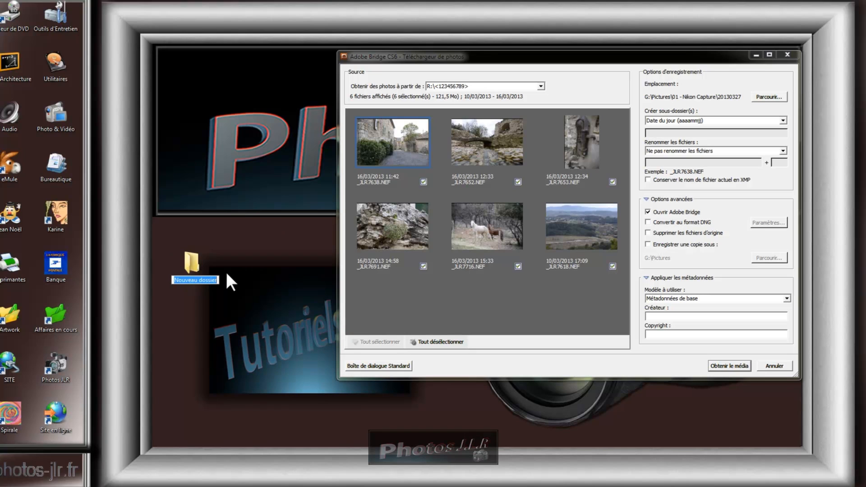
pyautogui.write('Photos Tuto')
pyautogui.click(211, 243)
pyautogui.moveTo(179, 139); pyautogui.dragTo(148, 26)
pyautogui.moveTo(185, 72); pyautogui.dragTo(184, 71)
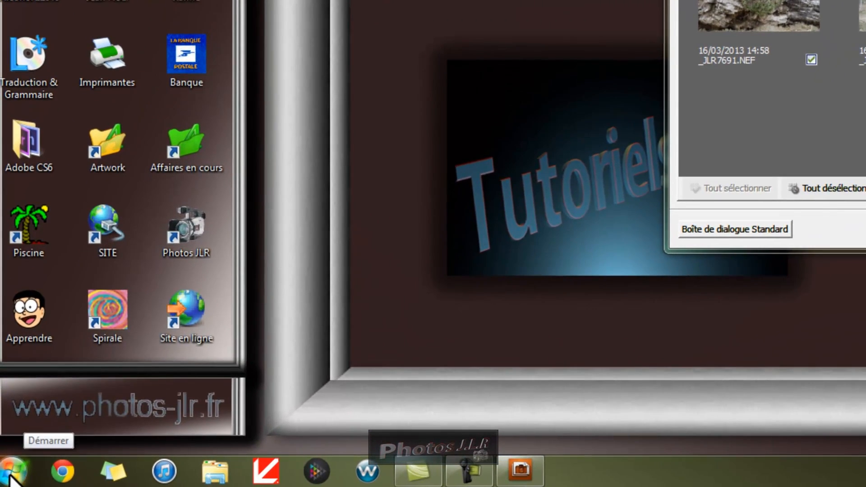
pyautogui.click(10, 476)
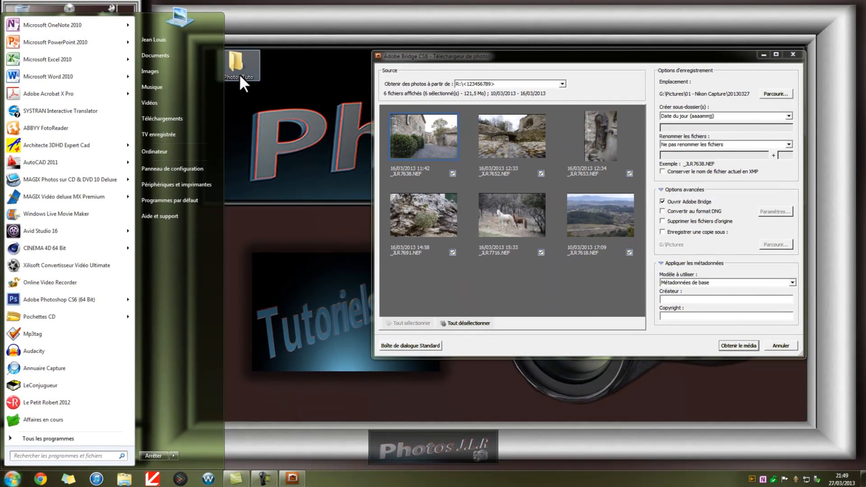
pyautogui.click(275, 67)
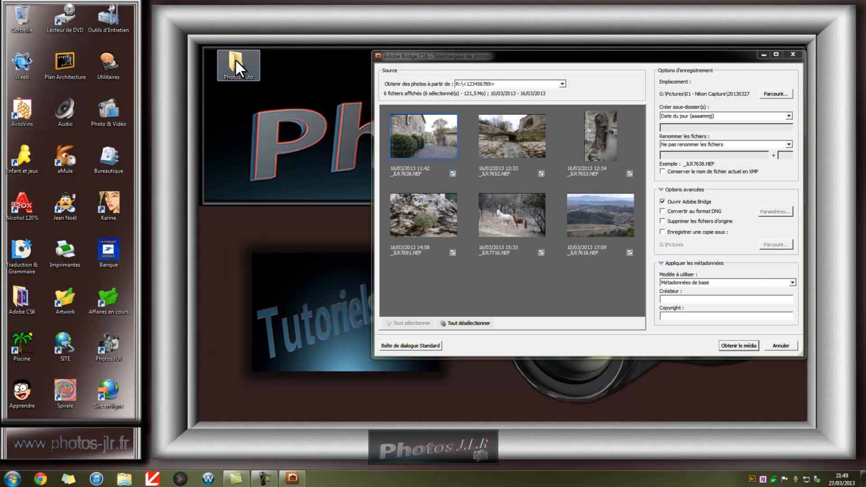
# Set the import location to the "Photos Tuto" folder on the desktop (Bureau)
pyautogui.click(776, 93)
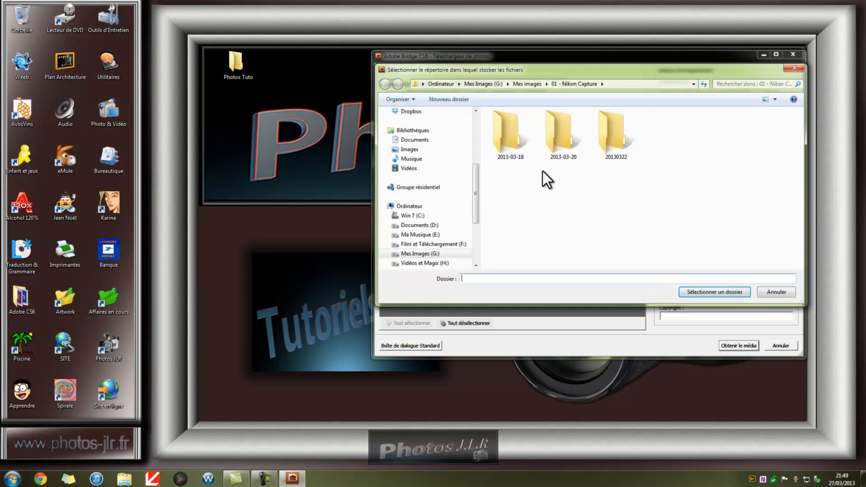
pyautogui.moveTo(474, 176); pyautogui.dragTo(479, 103)
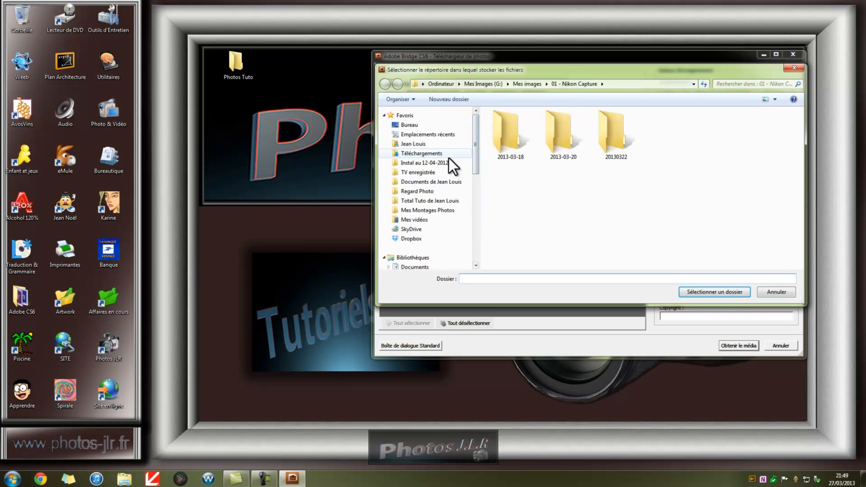
pyautogui.click(397, 125)
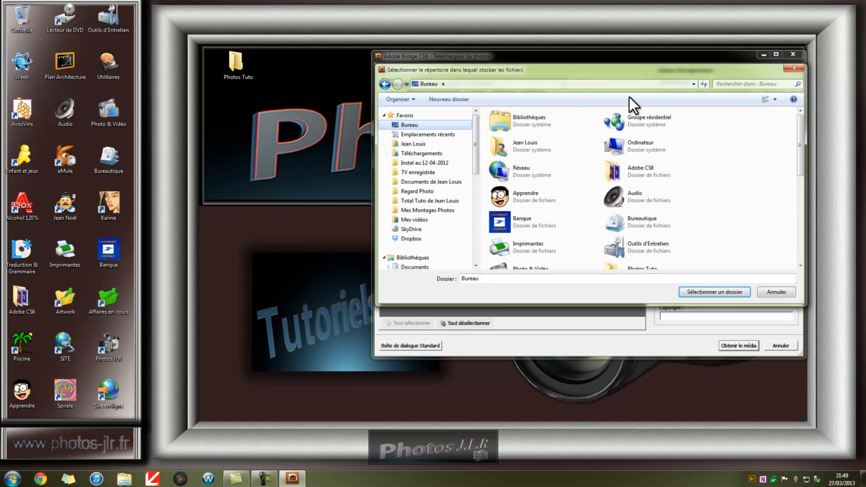
pyautogui.moveTo(801, 156); pyautogui.dragTo(793, 184)
pyautogui.click(634, 191)
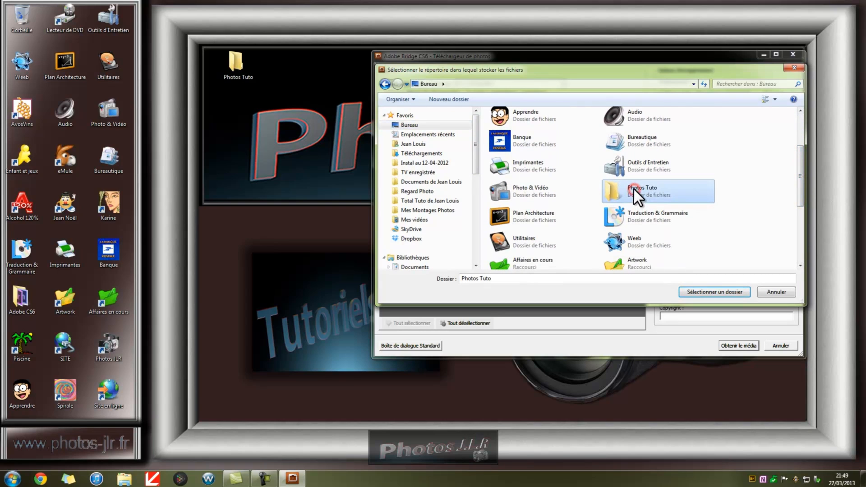
pyautogui.click(704, 293)
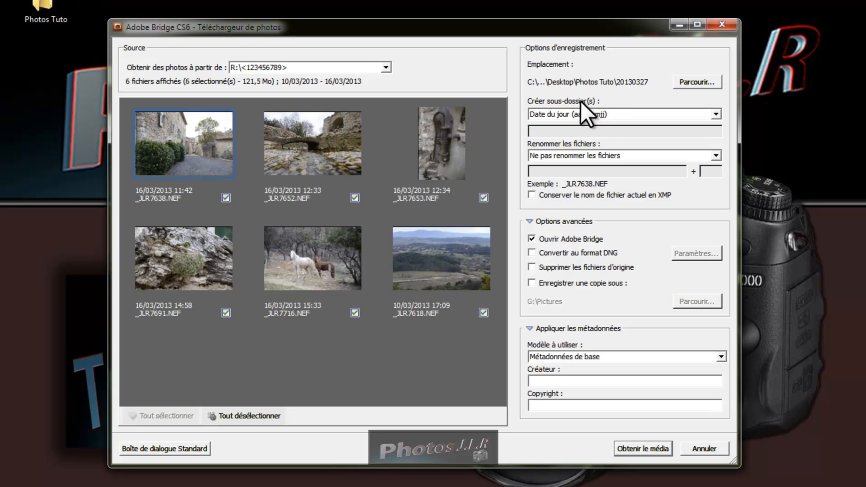
# Review the subfolder and file renaming options, keeping "Date du jour (aaaammjj)" and "Ne pas renommer les fichiers"
pyautogui.click(716, 114)
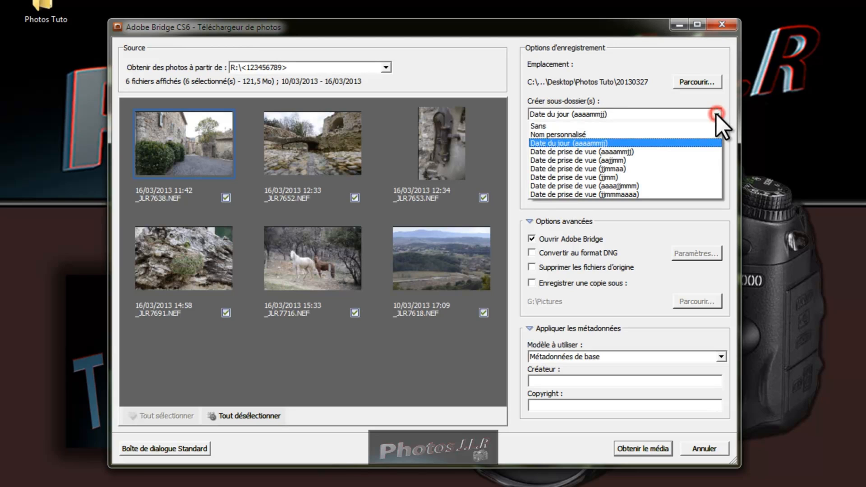
pyautogui.click(577, 113)
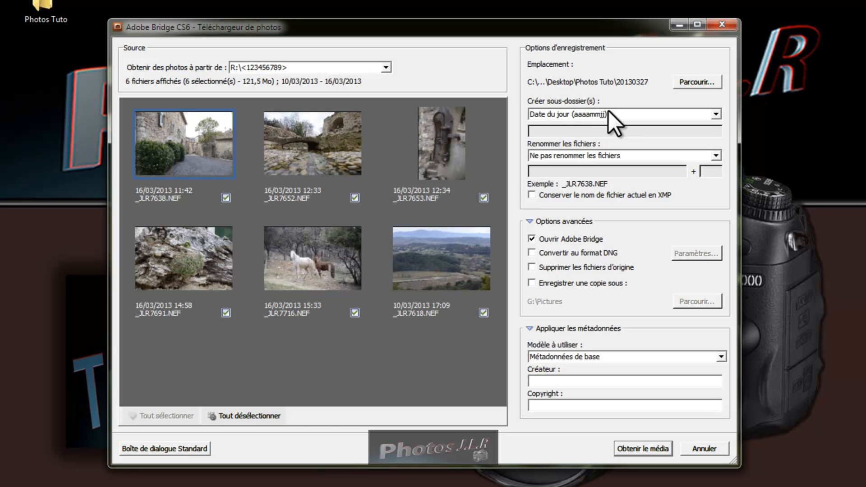
pyautogui.click(718, 114)
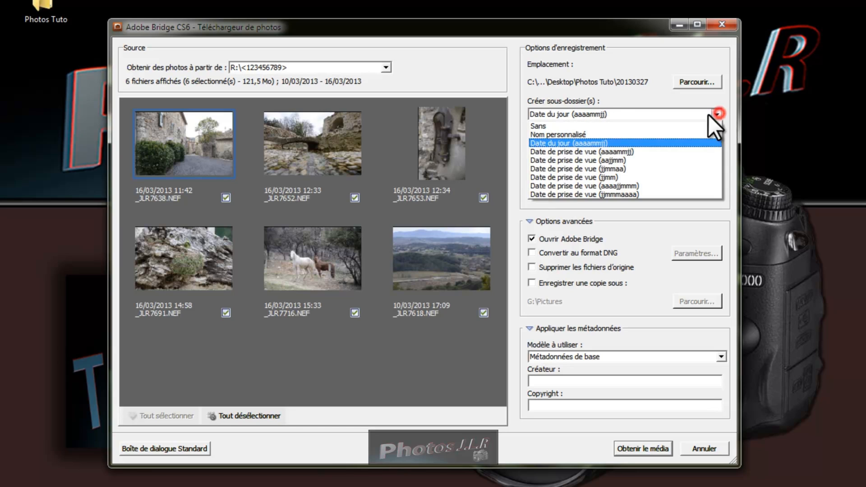
pyautogui.click(586, 143)
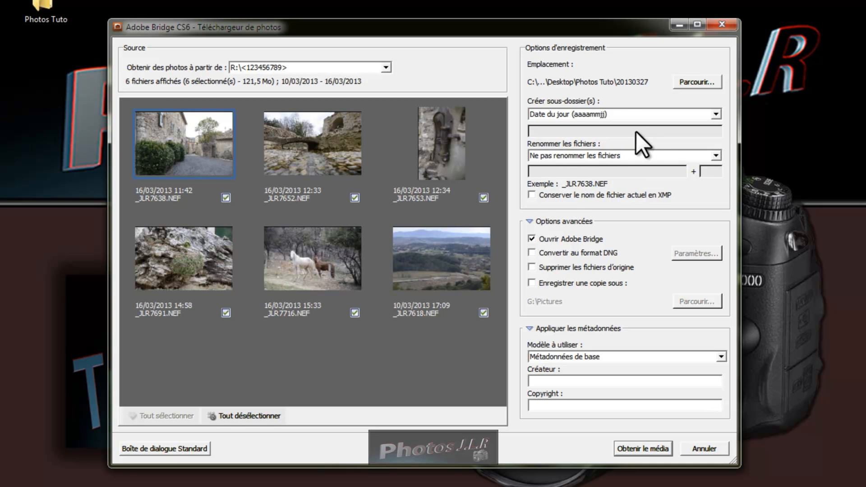
pyautogui.click(716, 156)
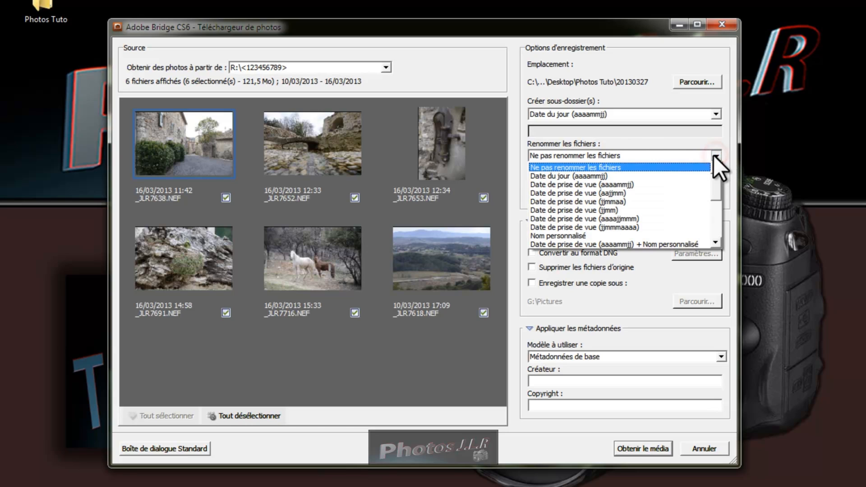
pyautogui.click(588, 166)
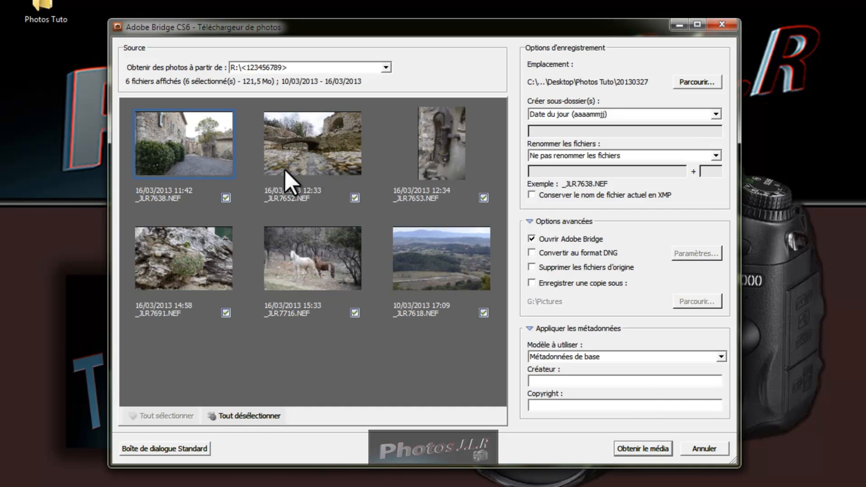
# Exclude photo _JLR7618.NEF from the import and download the remaining photos
pyautogui.click(482, 313)
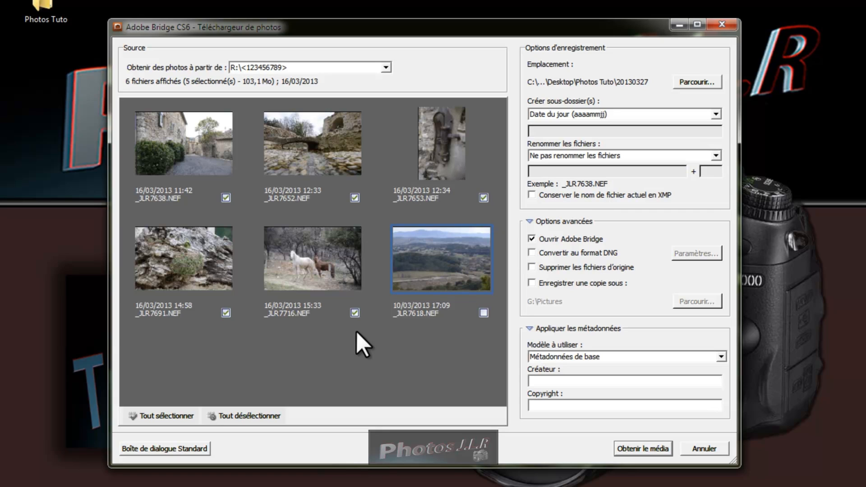
pyautogui.click(645, 449)
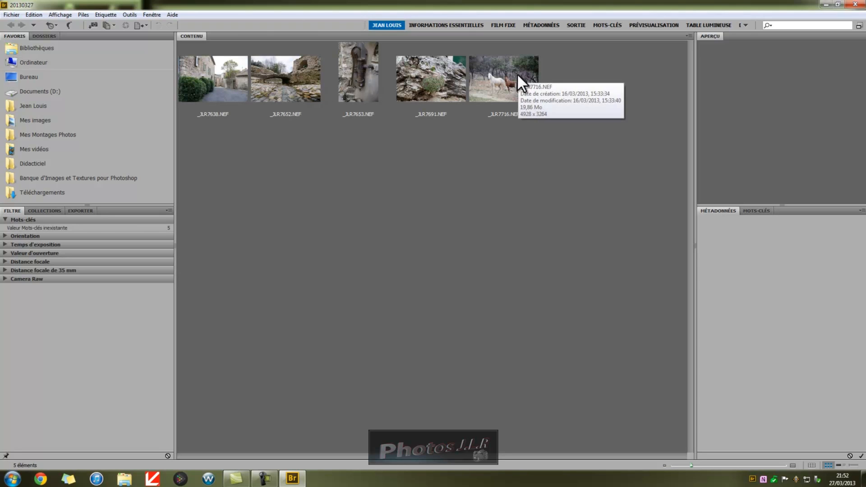
pyautogui.click(210, 87)
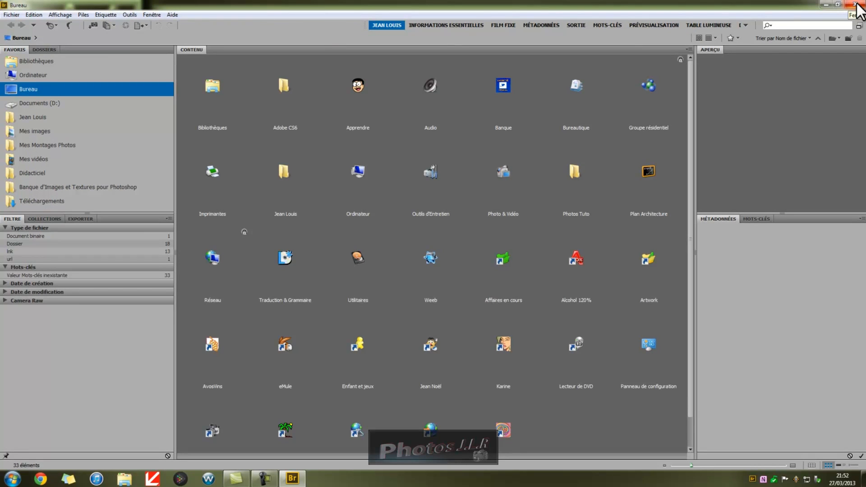
# Close and reopen Bridge, and open the 20130327 folder inside "Photos Tuto" on the desktop
pyautogui.click(858, 7)
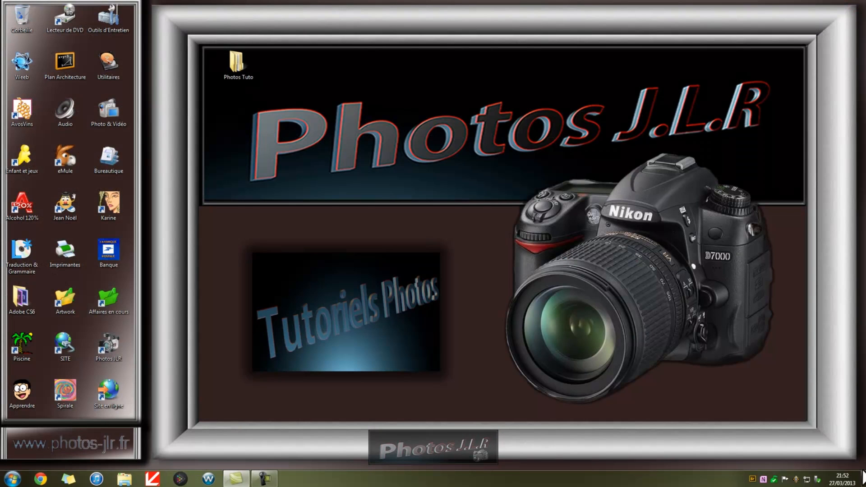
pyautogui.click(753, 480)
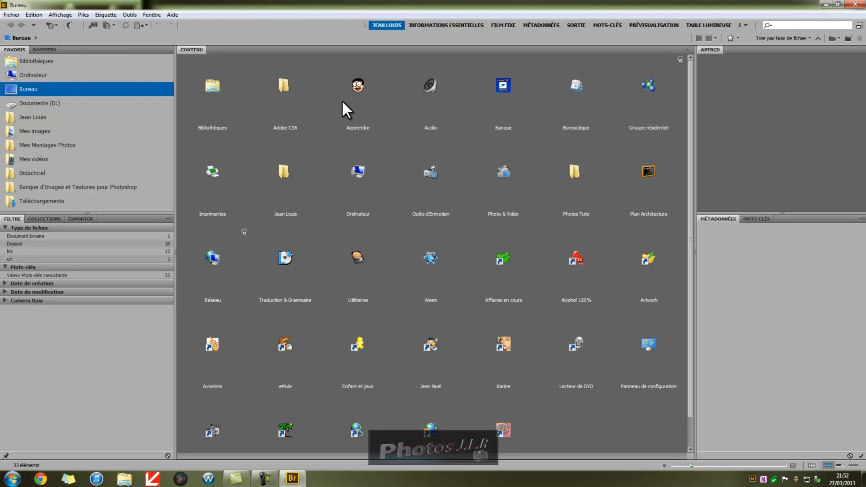
pyautogui.doubleClick(574, 171)
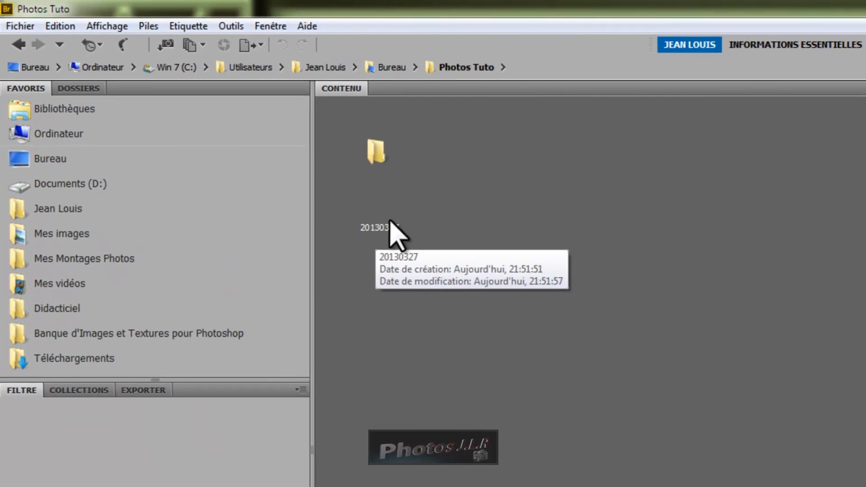
pyautogui.doubleClick(376, 151)
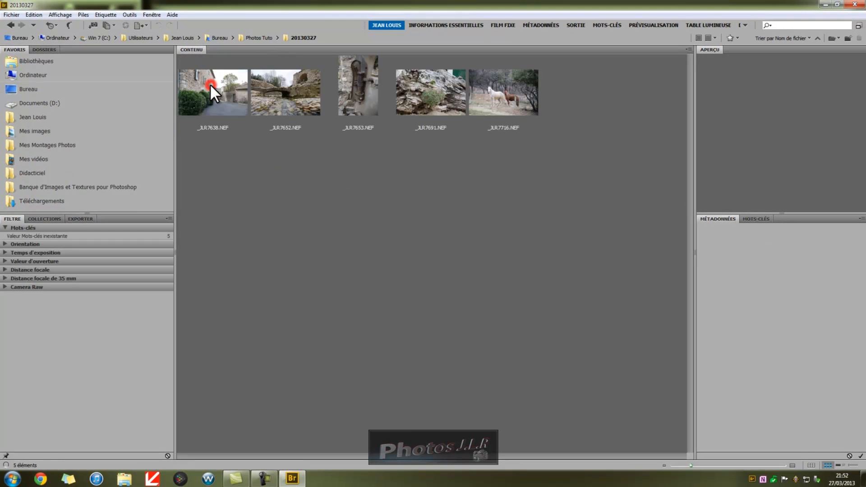